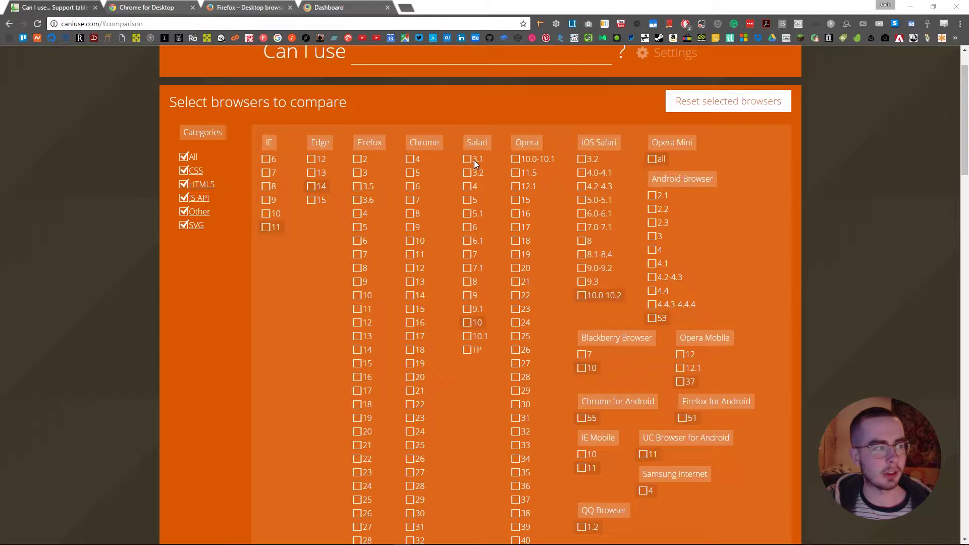
{"action": "scroll", "coordinate": [471, 161], "scroll_direction": "down", "scroll_amount": 5}
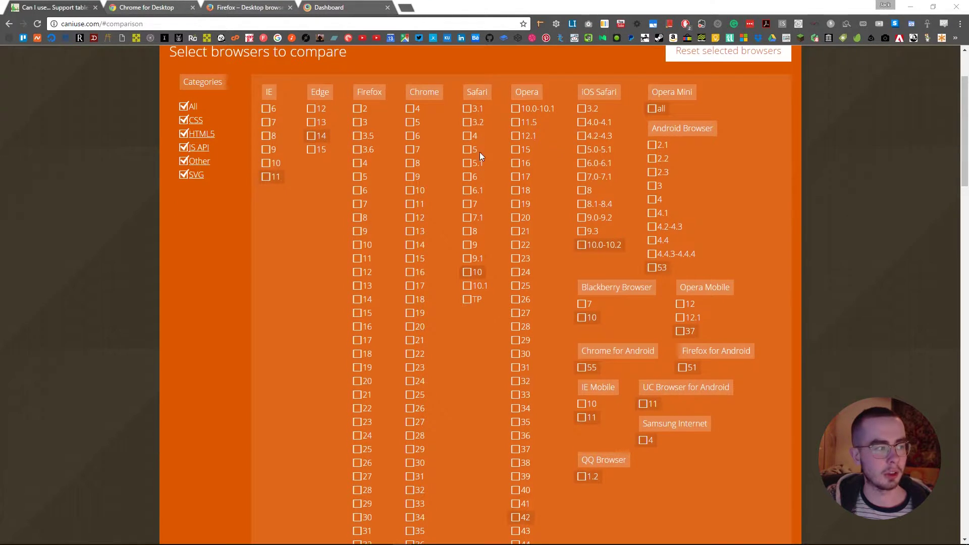
{"action": "scroll", "coordinate": [389, 333], "scroll_direction": "down", "scroll_amount": 5}
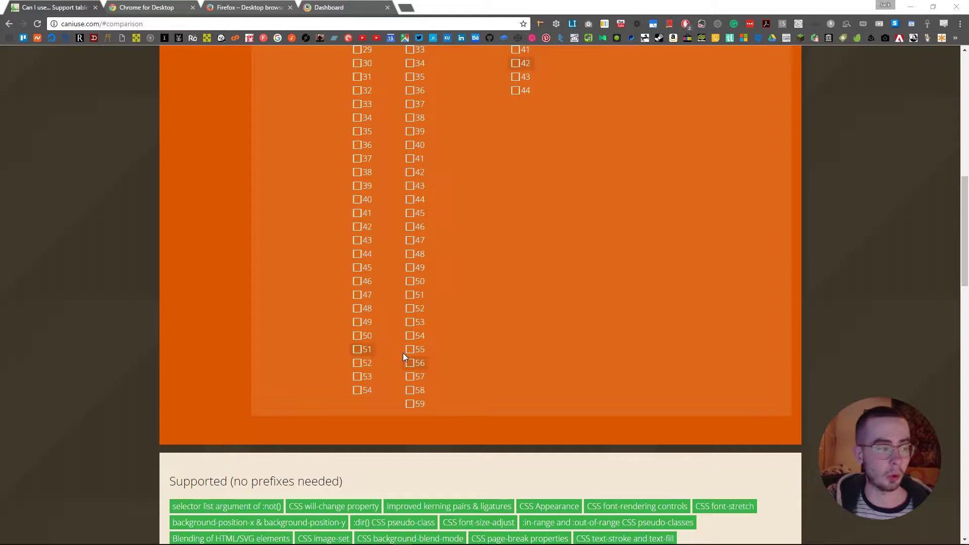
{"action": "scroll", "coordinate": [415, 407], "scroll_direction": "up", "scroll_amount": 10}
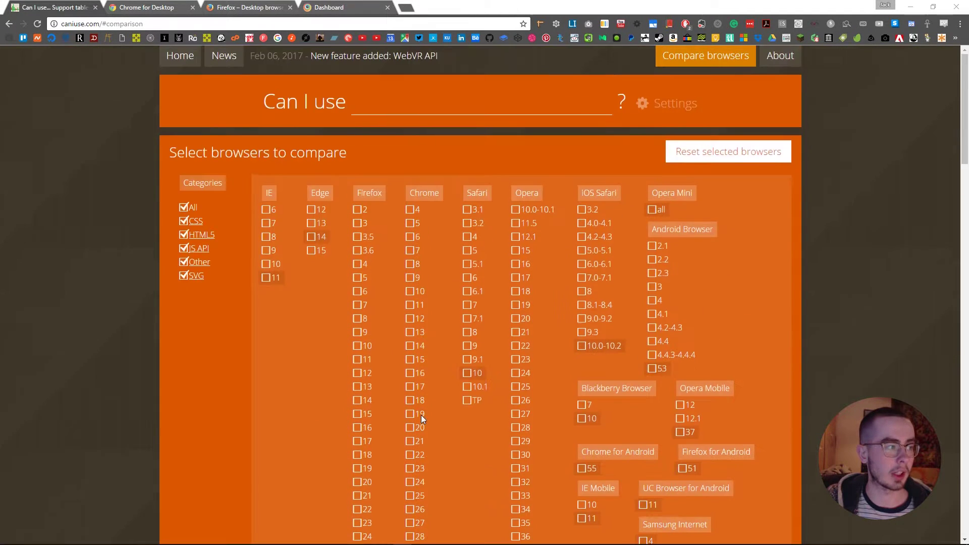
{"action": "scroll", "coordinate": [421, 414], "scroll_direction": "down", "scroll_amount": 8}
{"action": "scroll", "coordinate": [421, 416], "scroll_direction": "down", "scroll_amount": 1}
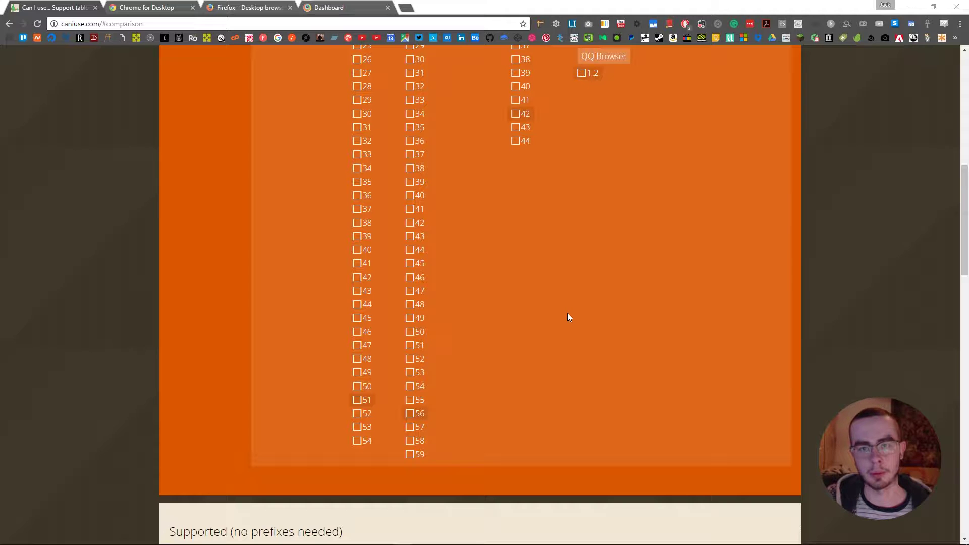
{"action": "scroll", "coordinate": [568, 313], "scroll_direction": "up", "scroll_amount": 10}
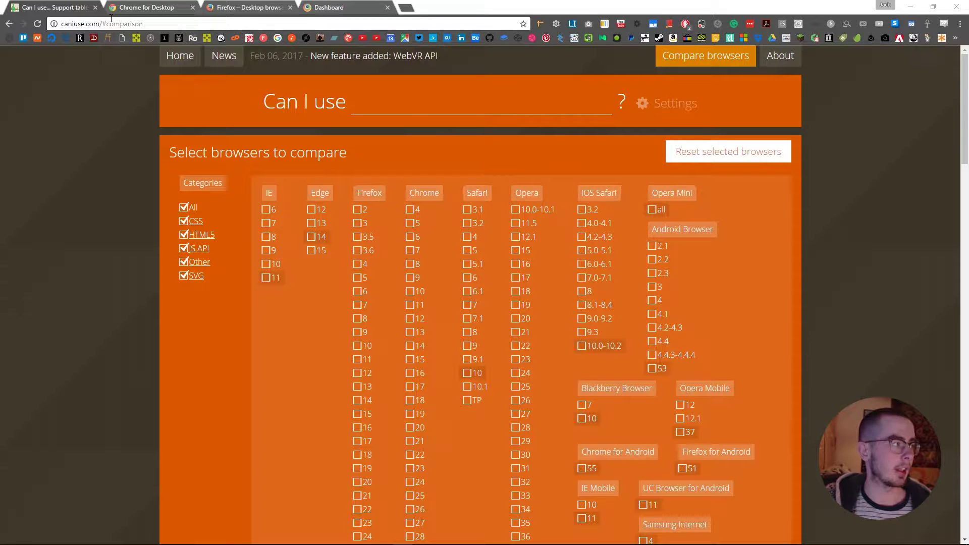
{"action": "left_click", "coordinate": [125, 11]}
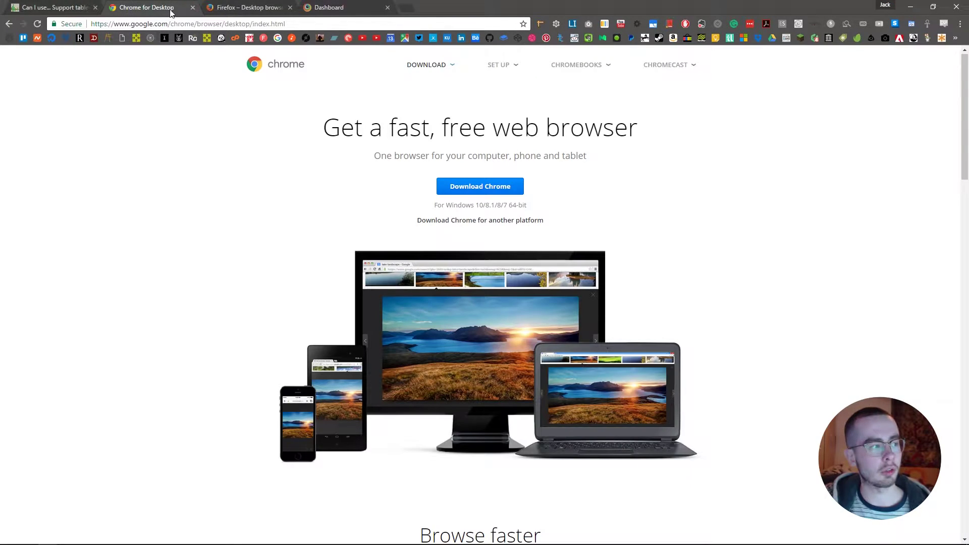
{"action": "left_click", "coordinate": [267, 7]}
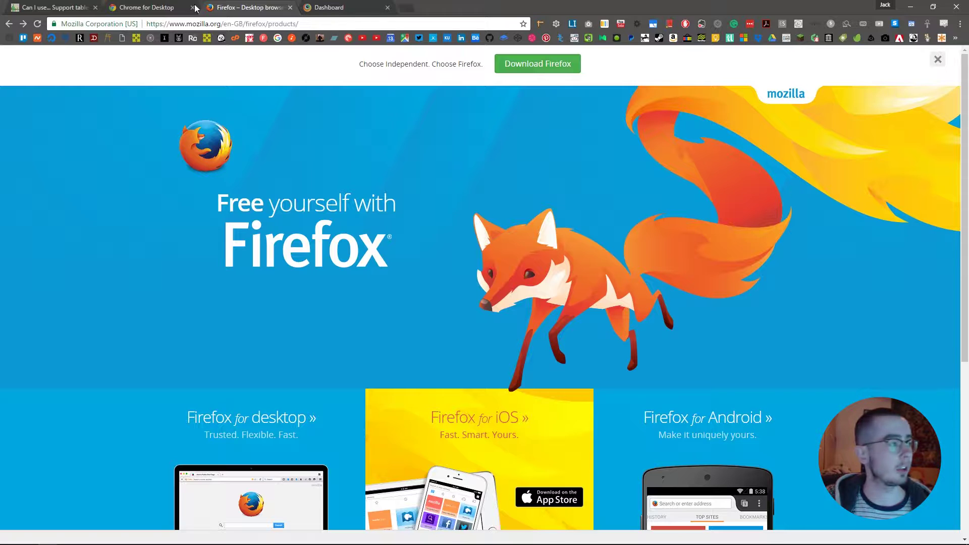
{"action": "left_click", "coordinate": [75, 8]}
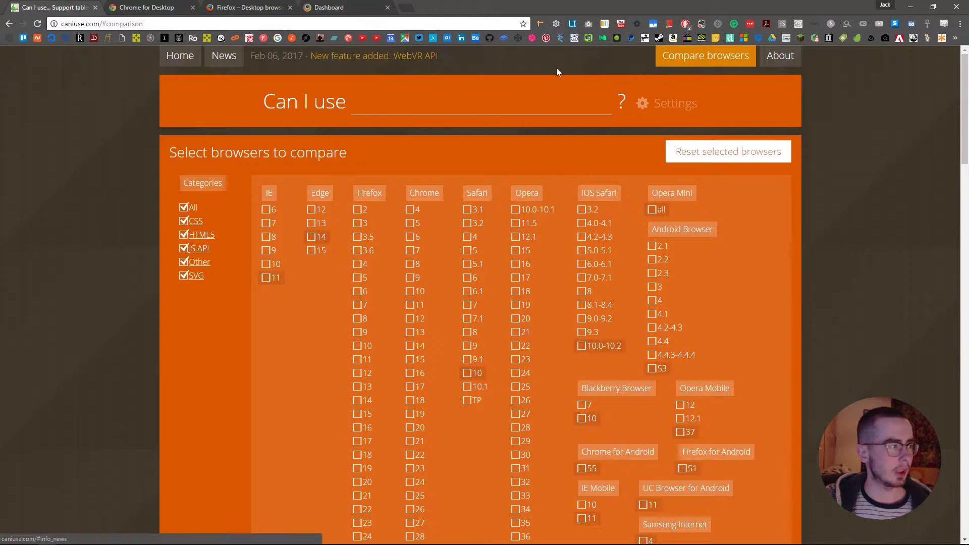
Search for 'flexbox' from the Can I use home page.
{"action": "left_click", "coordinate": [179, 55]}
{"action": "left_click", "coordinate": [351, 96]}
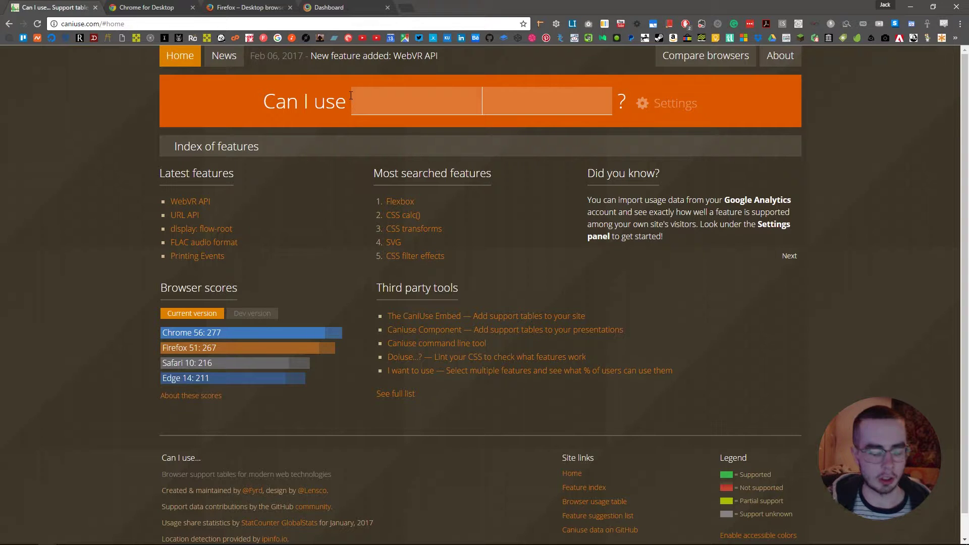
{"action": "type", "text": "f"}
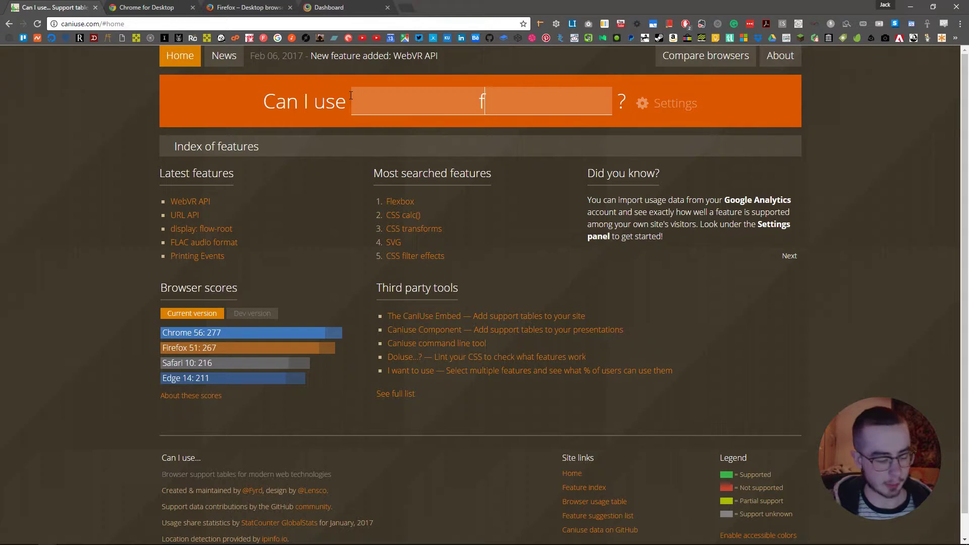
{"action": "type", "text": "lexbox"}
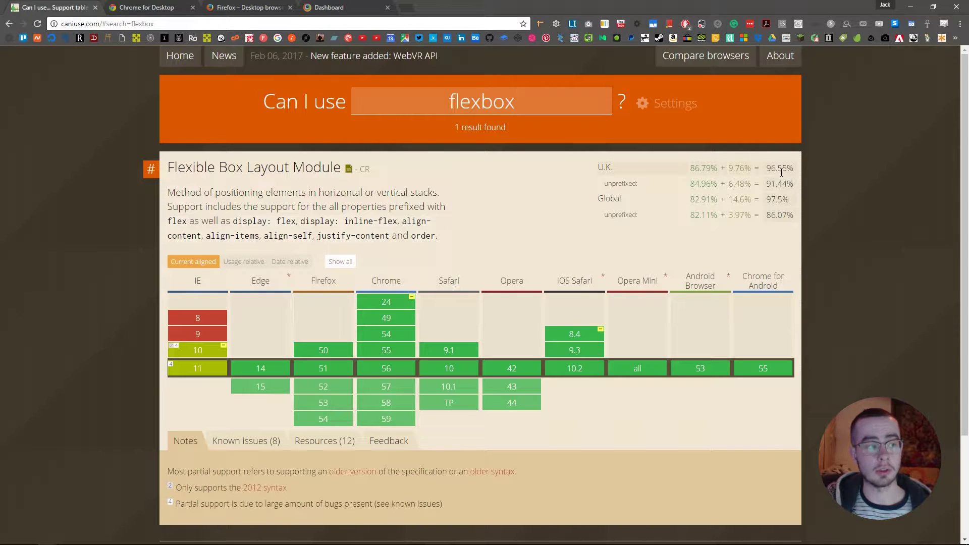
Read the Internet Explorer support notes in the flexbox table, then go to the BrowserStack Dashboard tab.
{"action": "mouse_move", "coordinate": [778, 171]}
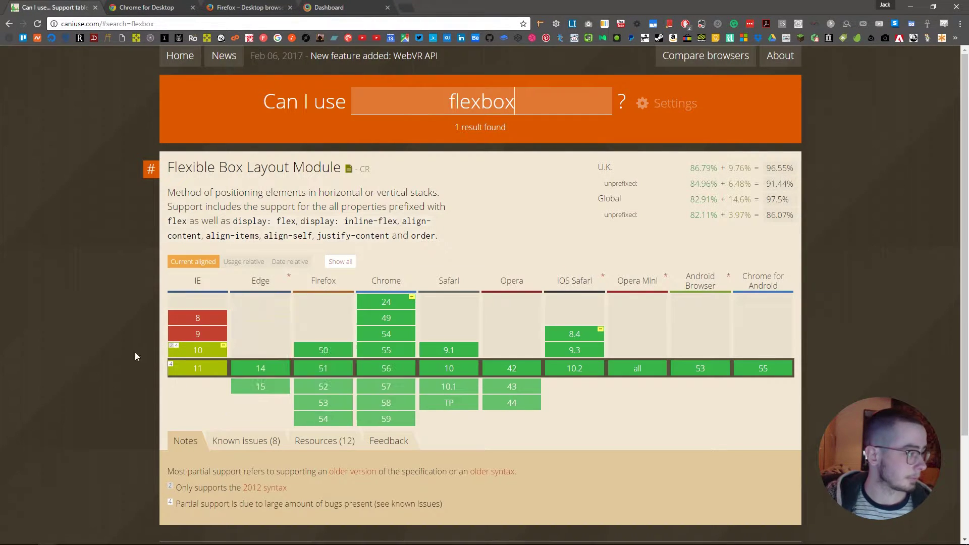
{"action": "mouse_move", "coordinate": [203, 316]}
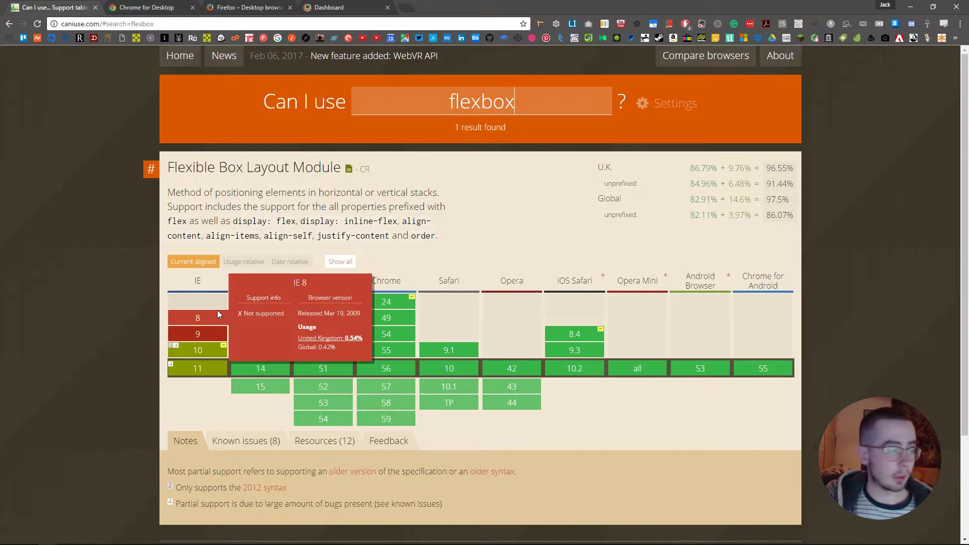
{"action": "mouse_move", "coordinate": [213, 332]}
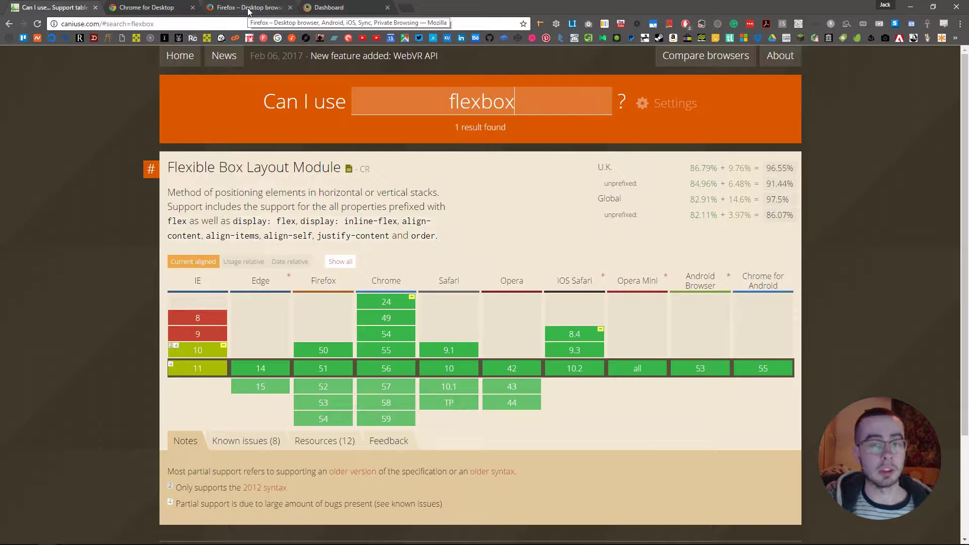
{"action": "left_click", "coordinate": [330, 8]}
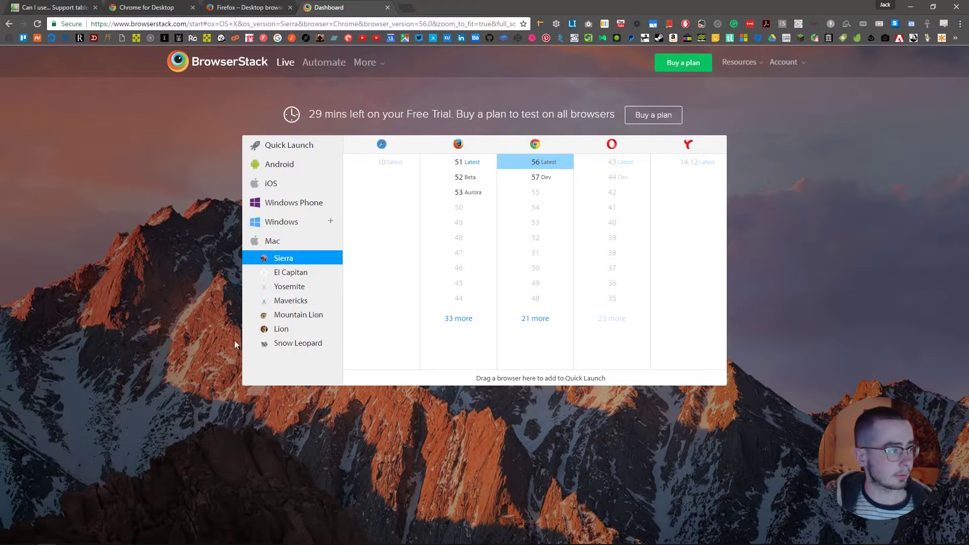
Pick Windows 10 in the BrowserStack Live sidebar and launch IE 11 Latest.
{"action": "left_click", "coordinate": [281, 222]}
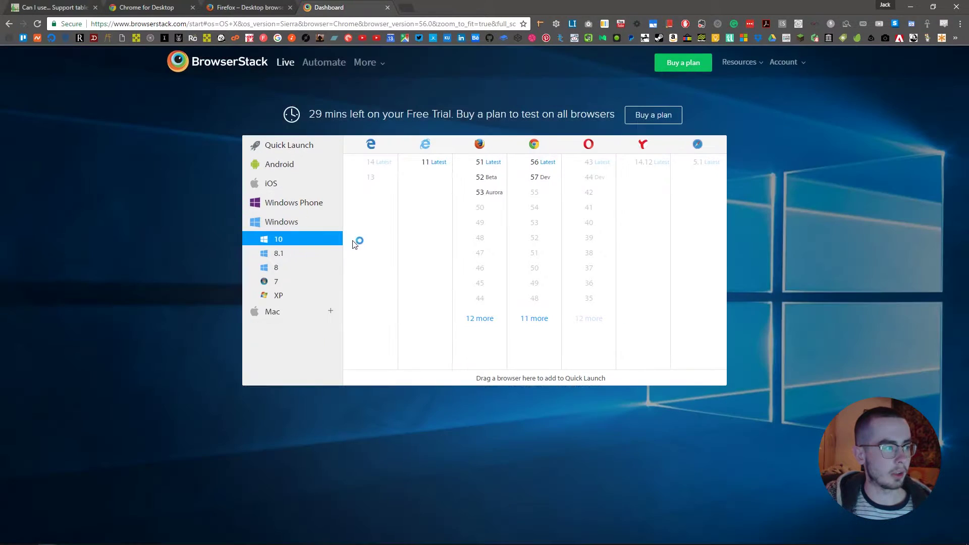
{"action": "left_click", "coordinate": [428, 164]}
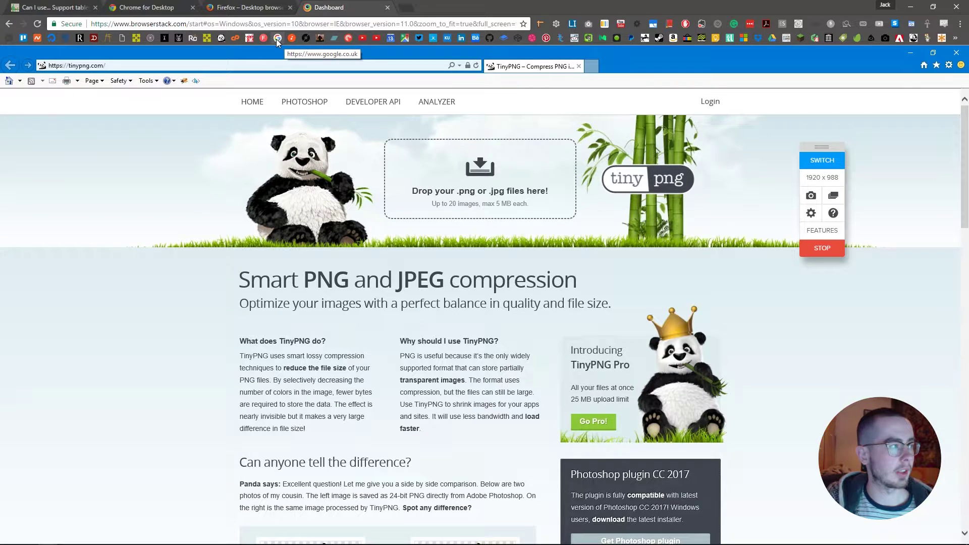
Copy the Solent portal bookmark's URL and load it in the remote IE address bar.
{"action": "right_click", "coordinate": [249, 38]}
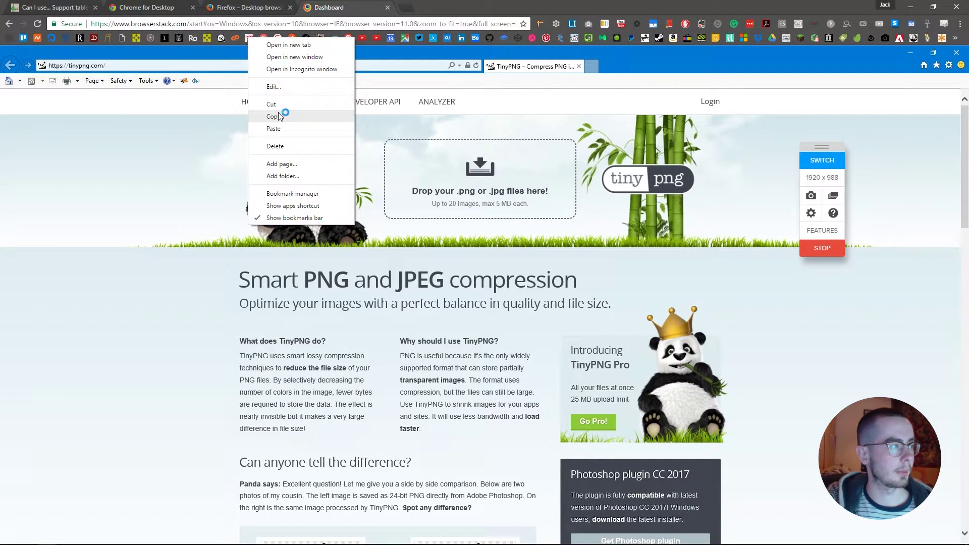
{"action": "left_click", "coordinate": [279, 116]}
{"action": "left_click", "coordinate": [241, 62]}
{"action": "left_click", "coordinate": [240, 61]}
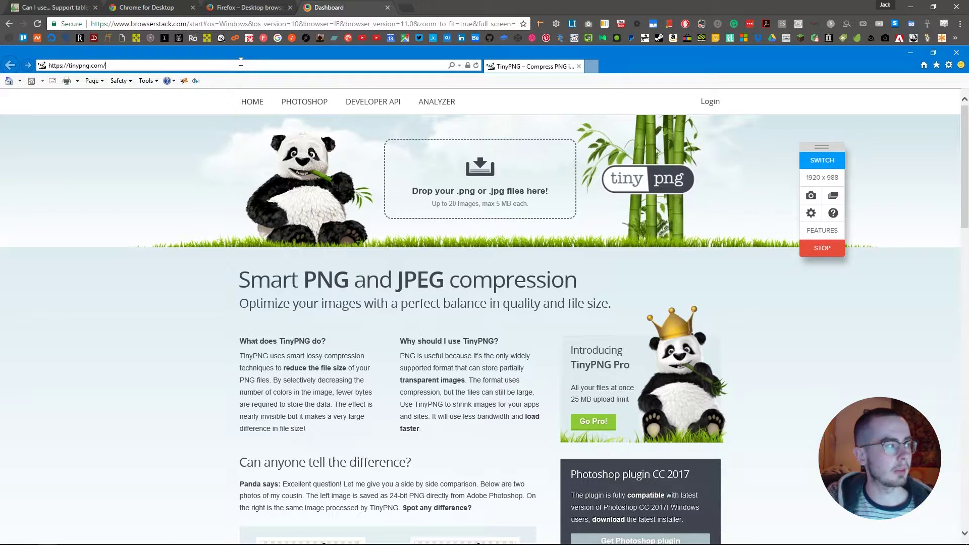
{"action": "key", "text": "ctrl+v"}
{"action": "key", "text": "ctrl+a"}
{"action": "key", "text": "ctrl+v"}
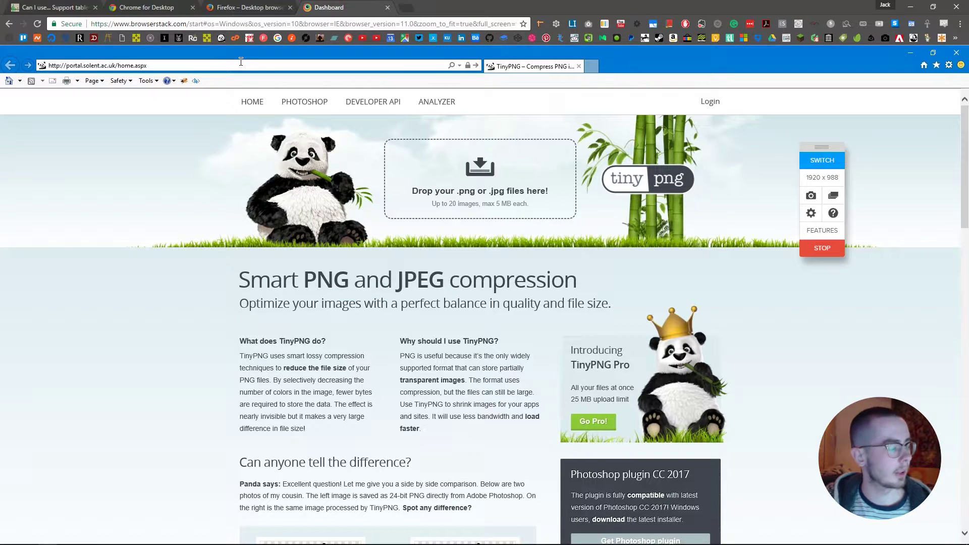
{"action": "key", "text": "Return"}
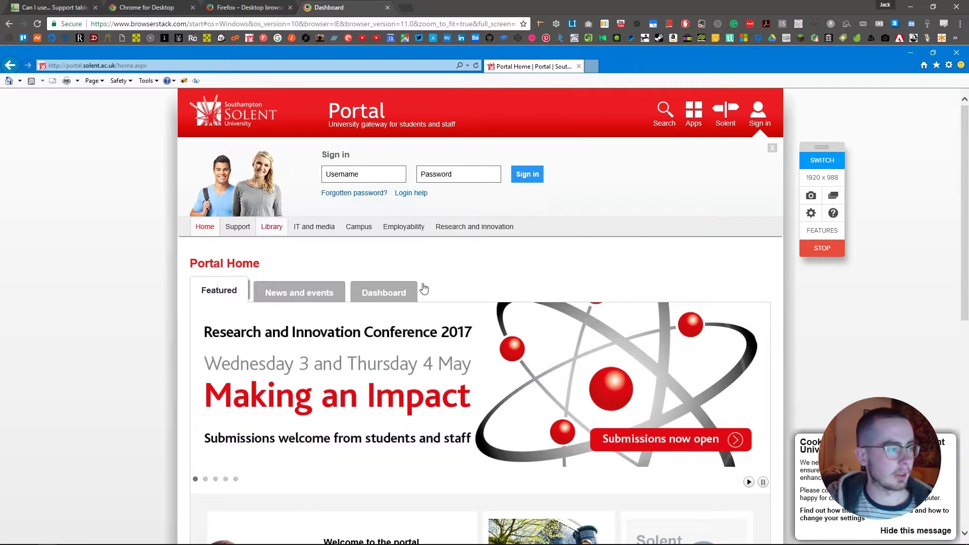
Scroll through the portal page, then end the remote Internet Explorer session.
{"action": "scroll", "coordinate": [439, 345], "scroll_direction": "down", "scroll_amount": 8}
{"action": "scroll", "coordinate": [555, 354], "scroll_direction": "up", "scroll_amount": 8}
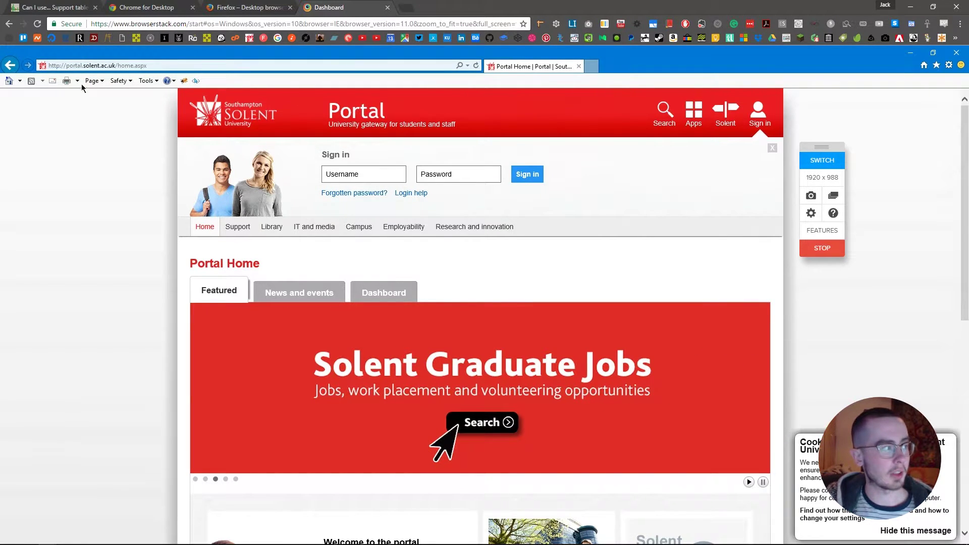
{"action": "left_click", "coordinate": [819, 249]}
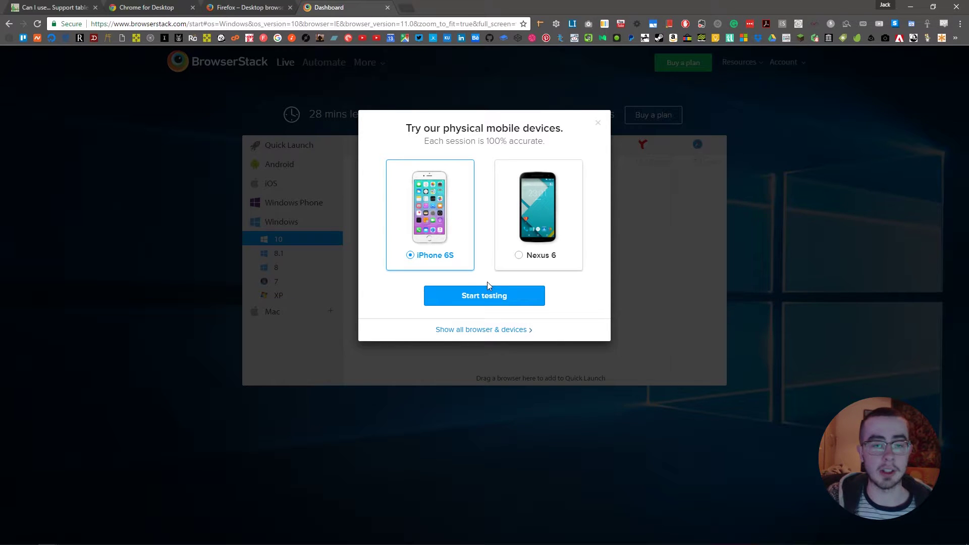
Start the iPhone 6S test, keeping the 15.4-inch screen size, and confirm with Set Size.
{"action": "left_click", "coordinate": [493, 302]}
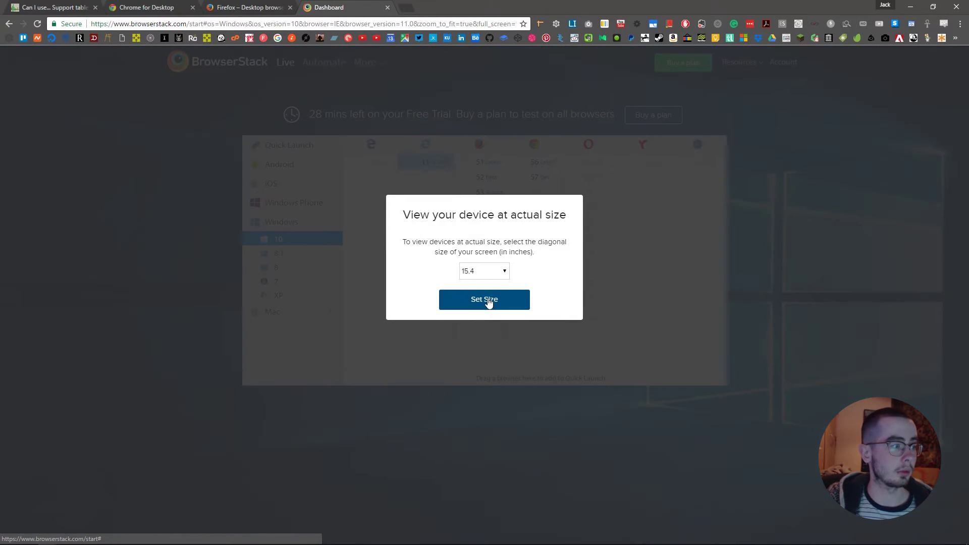
{"action": "left_click", "coordinate": [489, 271]}
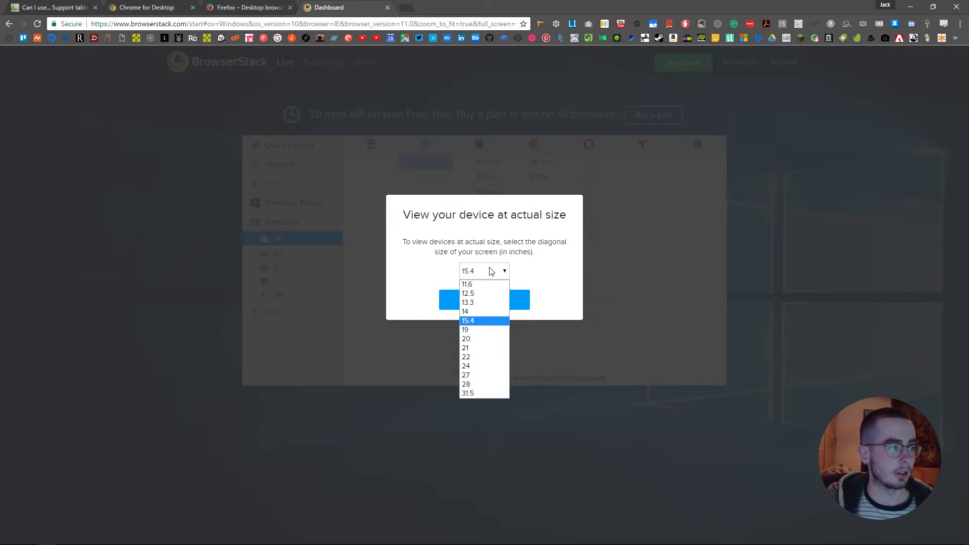
{"action": "left_click", "coordinate": [490, 272]}
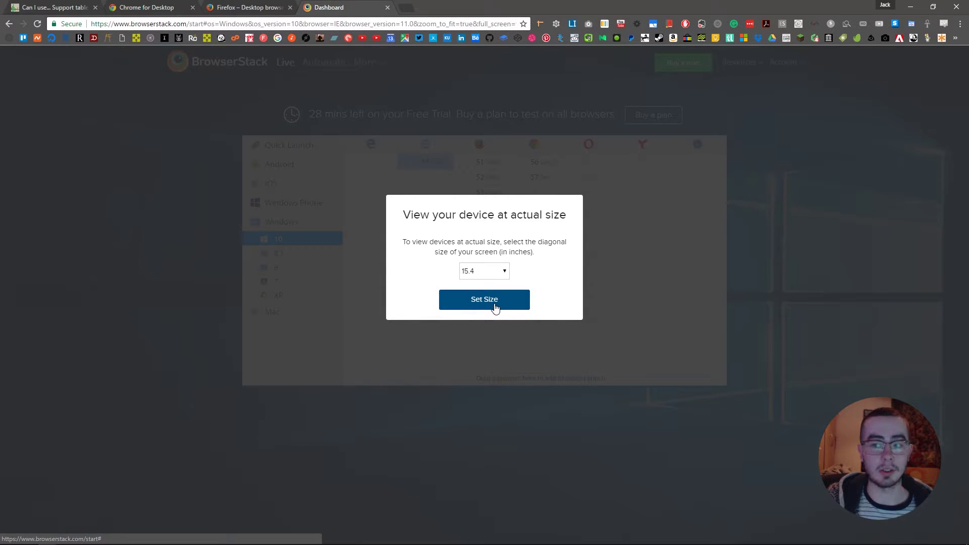
{"action": "left_click", "coordinate": [494, 304]}
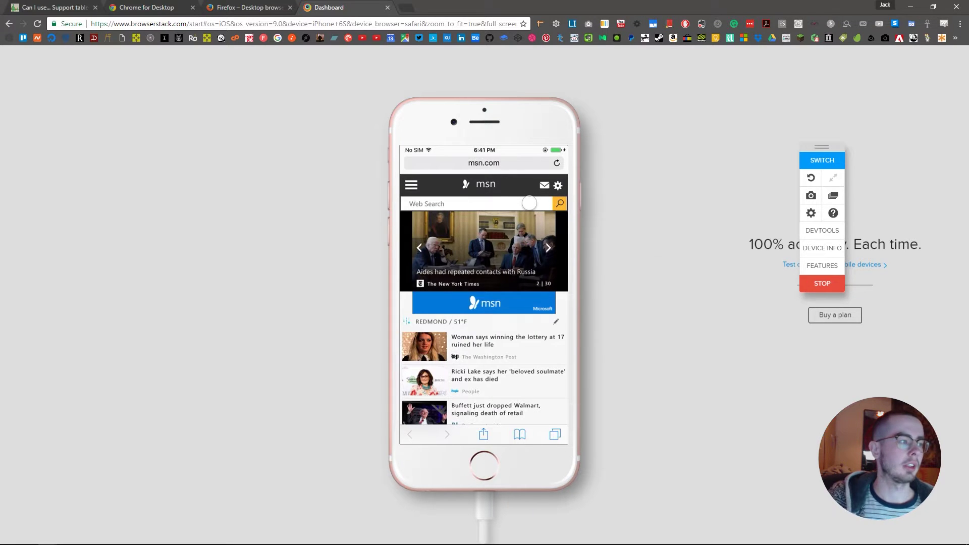
Paste portal.solent.ac.uk into the iPhone Safari address bar and load it.
{"action": "left_click", "coordinate": [481, 197]}
{"action": "left_click", "coordinate": [483, 162]}
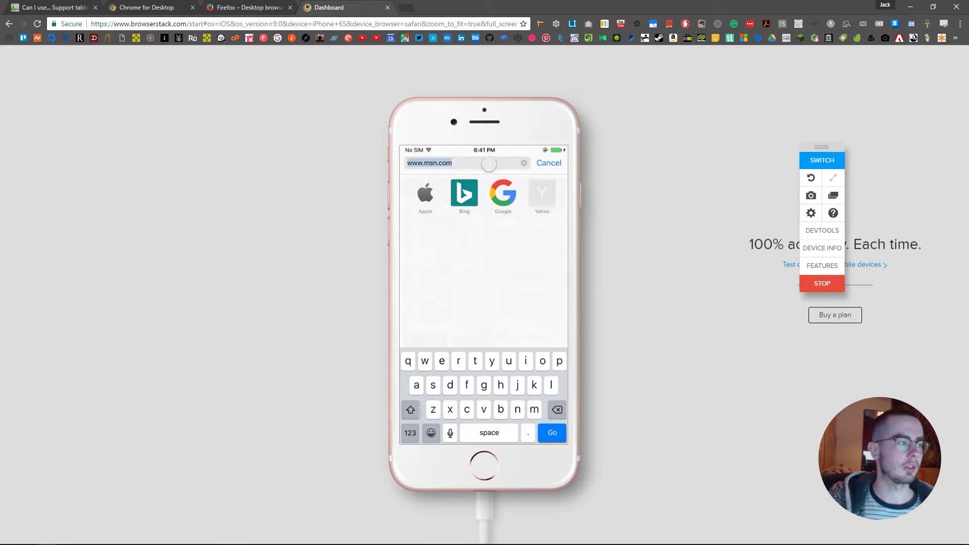
{"action": "key", "text": "ctrl+v"}
{"action": "left_click", "coordinate": [552, 433]}
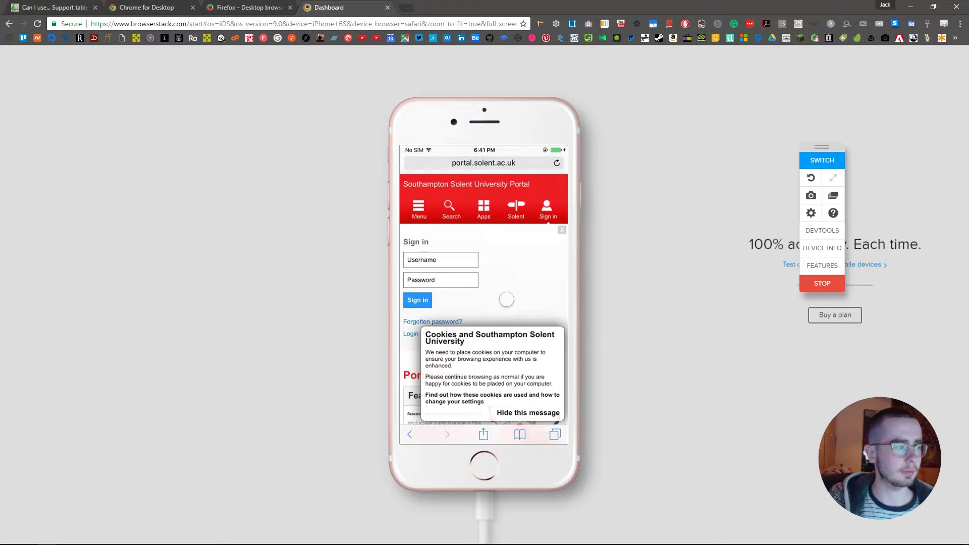
Scroll down through the portal page, then return to the Can I use flexbox tab.
{"action": "scroll", "coordinate": [501, 176], "scroll_direction": "down", "scroll_amount": 4}
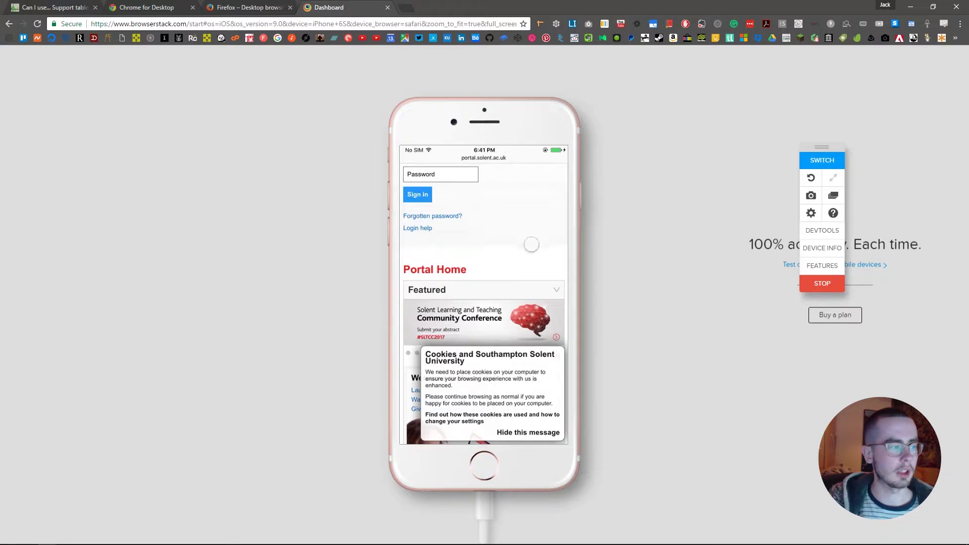
{"action": "scroll", "coordinate": [526, 327], "scroll_direction": "down", "scroll_amount": 4}
{"action": "scroll", "coordinate": [549, 437], "scroll_direction": "down", "scroll_amount": 2}
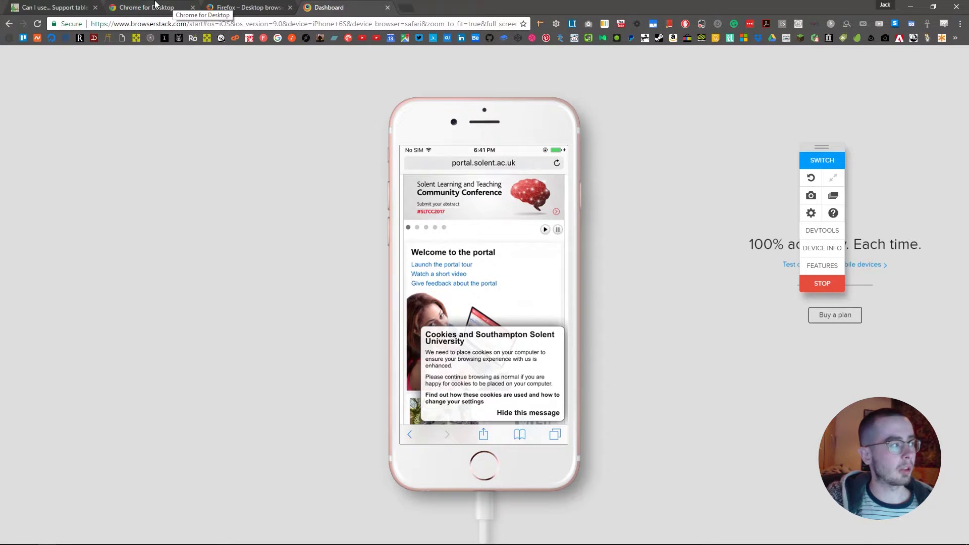
{"action": "left_click", "coordinate": [50, 7]}
Open DevTools with Inspect, enable device emulation, and move the DevTools window aside.
{"action": "right_click", "coordinate": [133, 316]}
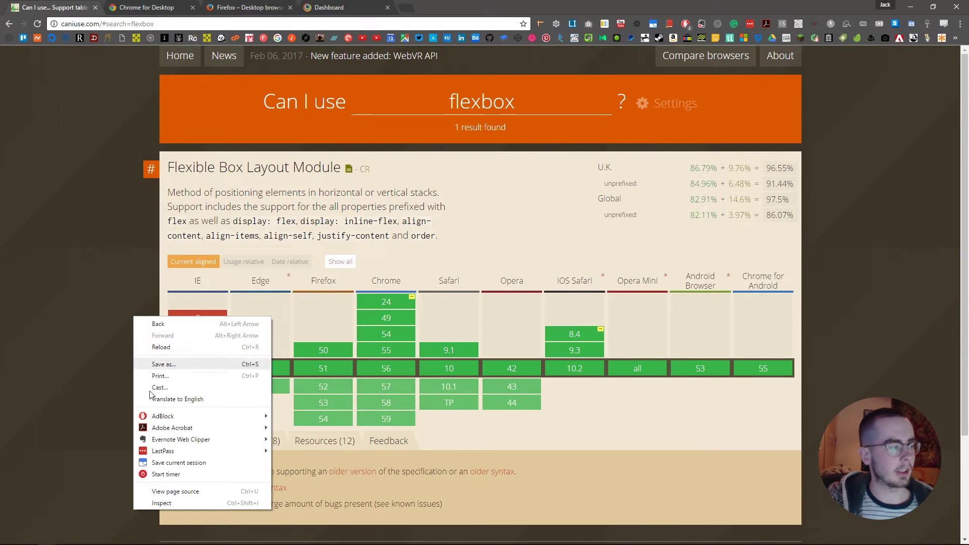
{"action": "left_click", "coordinate": [174, 503]}
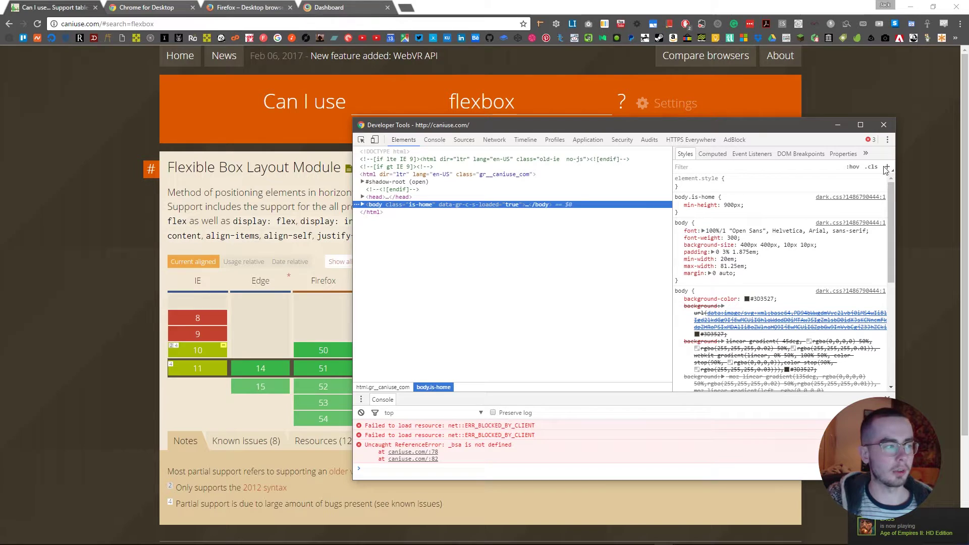
{"action": "left_click", "coordinate": [375, 140]}
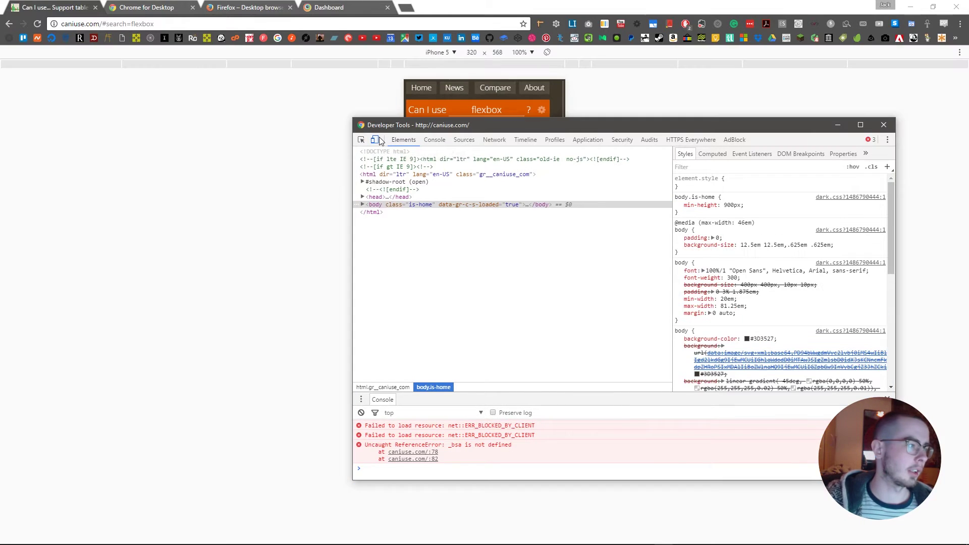
{"action": "left_click_drag", "start_coordinate": [428, 129], "coordinate": [232, 358]}
Scroll the emulated iPhone 5 view of the flexbox page and open the device list.
{"action": "left_click", "coordinate": [538, 285]}
{"action": "scroll", "coordinate": [511, 125], "scroll_direction": "down", "scroll_amount": 3}
{"action": "scroll", "coordinate": [512, 125], "scroll_direction": "down", "scroll_amount": 3}
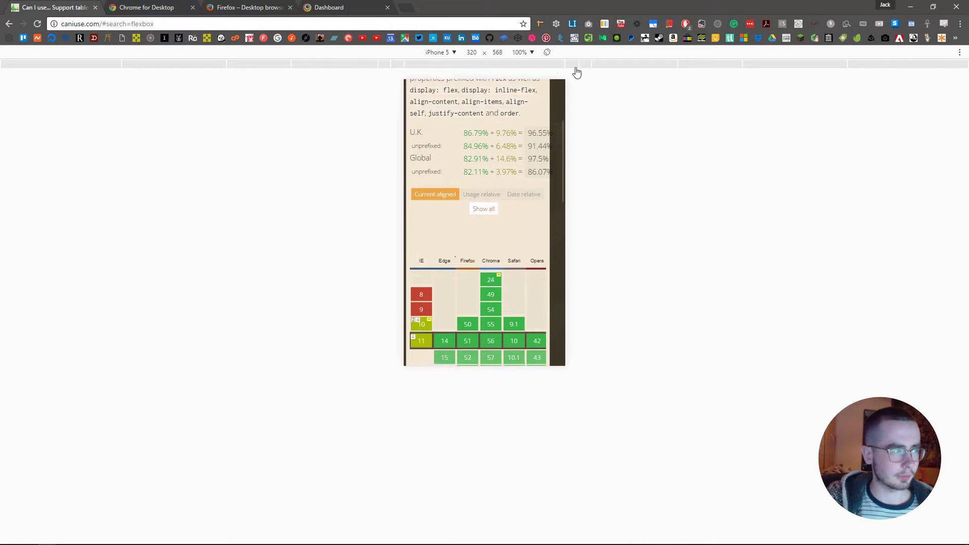
{"action": "left_click", "coordinate": [438, 52]}
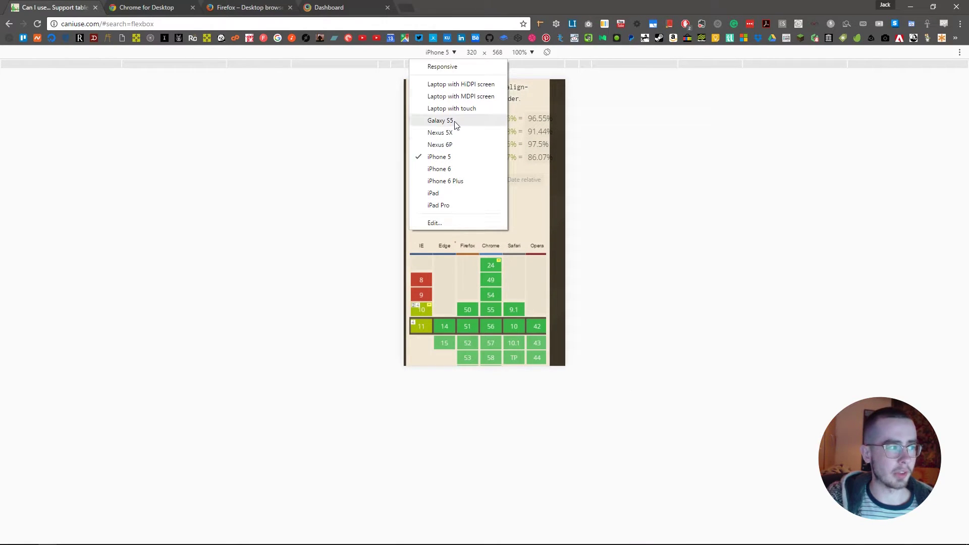
Enable Nokia N9 in the Emulated Devices settings and close Settings.
{"action": "left_click", "coordinate": [449, 223]}
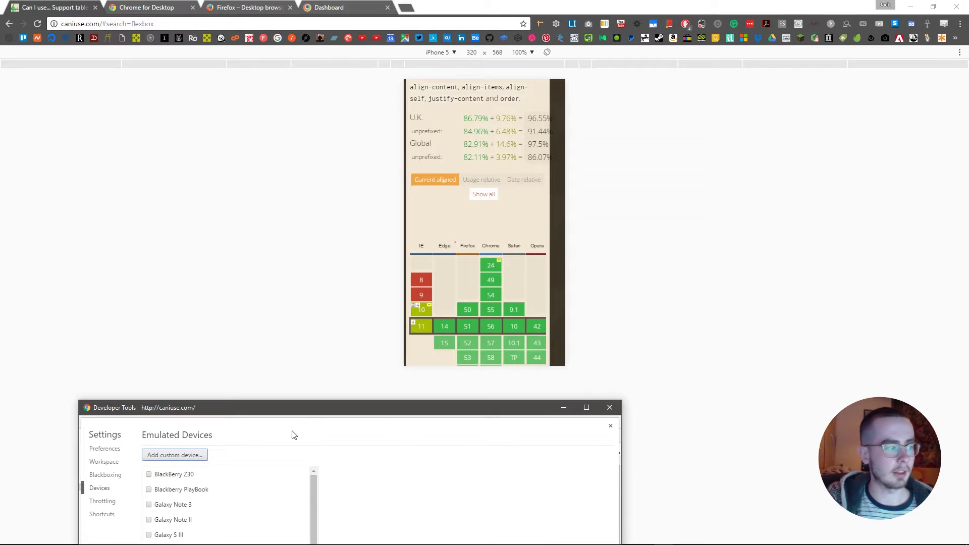
{"action": "left_click_drag", "start_coordinate": [307, 403], "coordinate": [360, 120]}
{"action": "scroll", "coordinate": [232, 232], "scroll_direction": "down", "scroll_amount": 3}
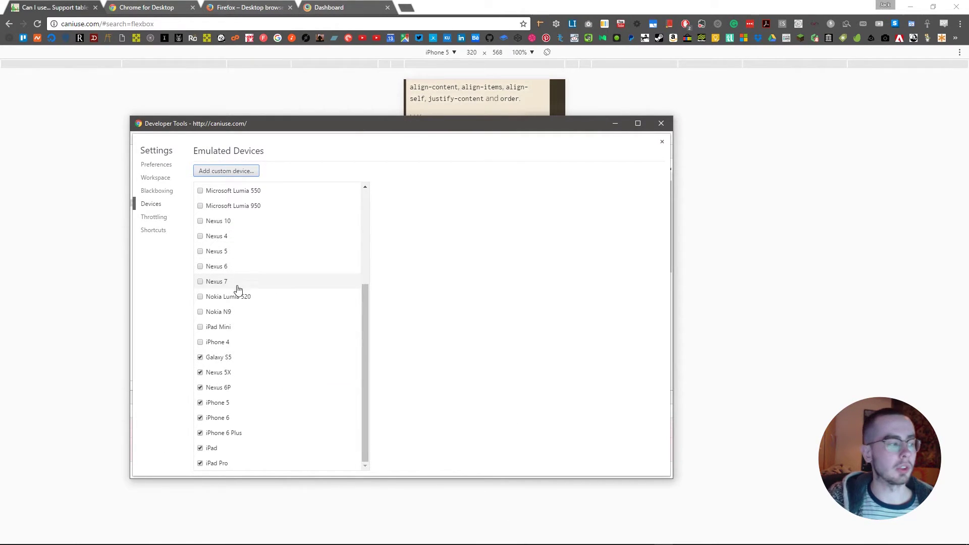
{"action": "left_click", "coordinate": [230, 313]}
{"action": "left_click", "coordinate": [228, 318]}
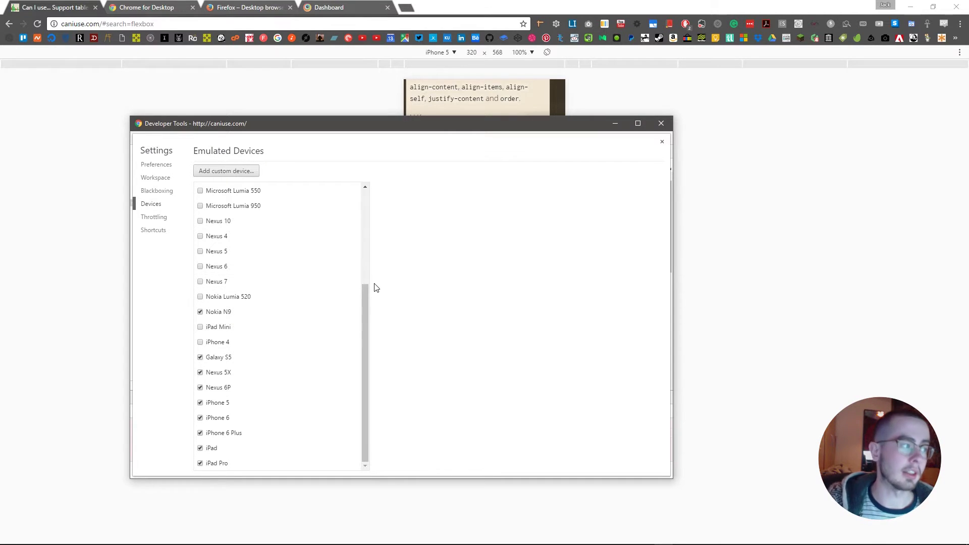
{"action": "left_click", "coordinate": [661, 123]}
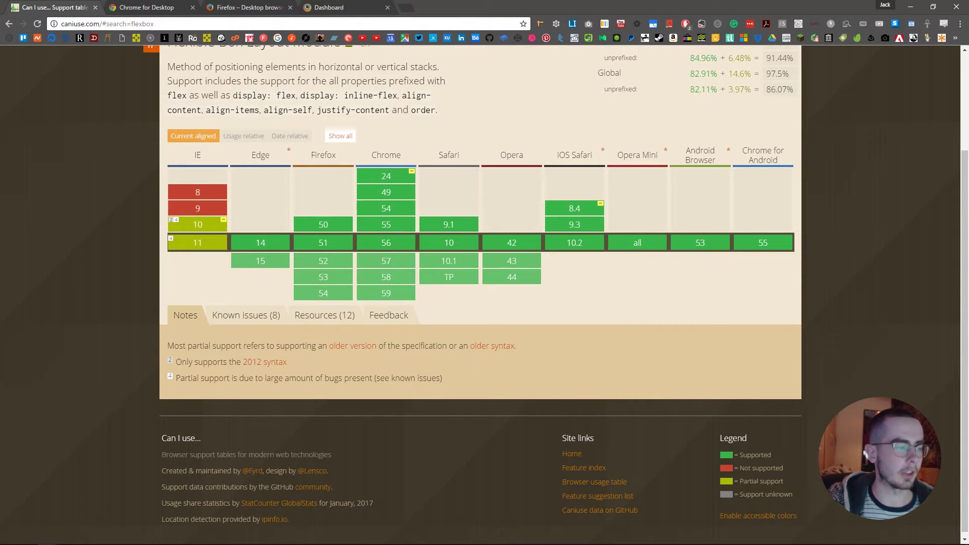
Reopen DevTools with device emulation, move it aside, and open the device list.
{"action": "right_click", "coordinate": [113, 328]}
{"action": "left_click", "coordinate": [162, 516]}
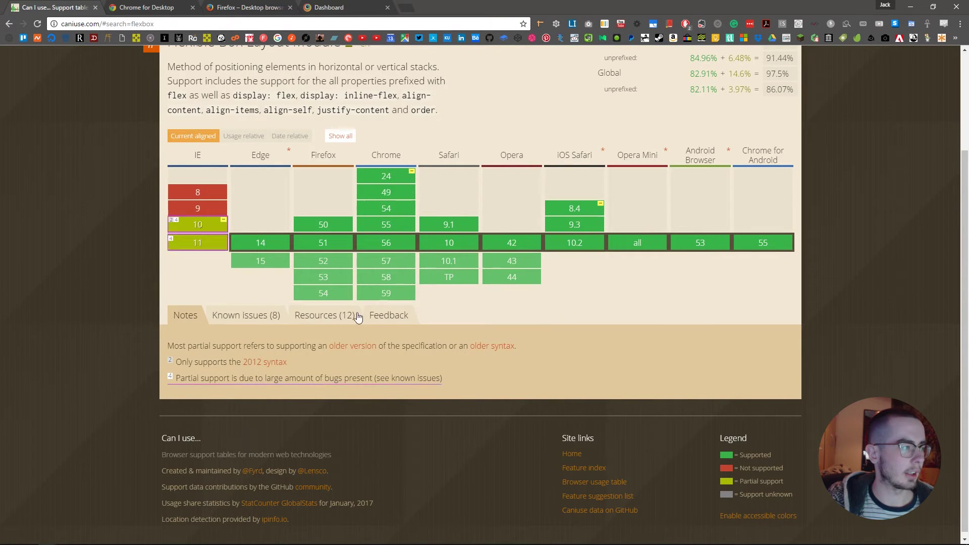
{"action": "key", "text": "ctrl+shift+i"}
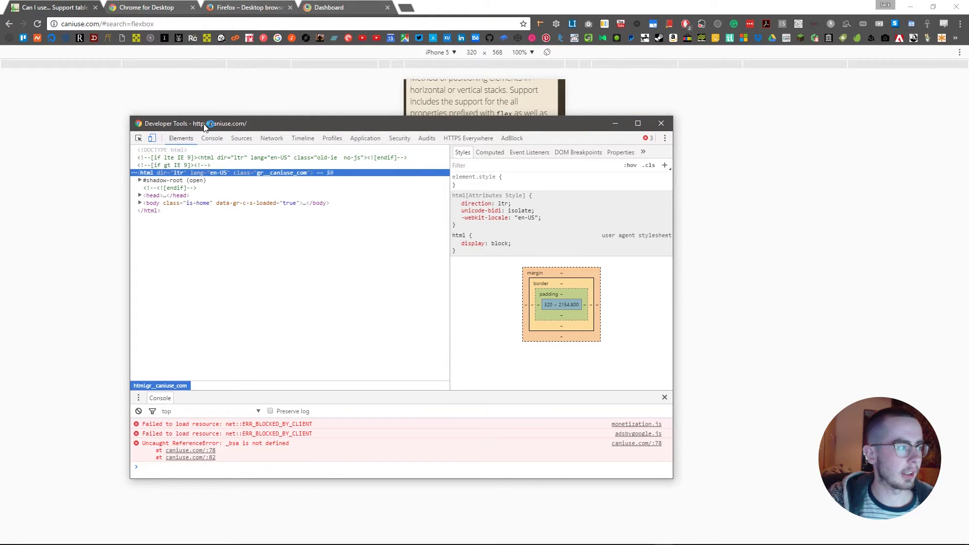
{"action": "left_click_drag", "start_coordinate": [204, 126], "coordinate": [443, 263]}
{"action": "left_click", "coordinate": [437, 52]}
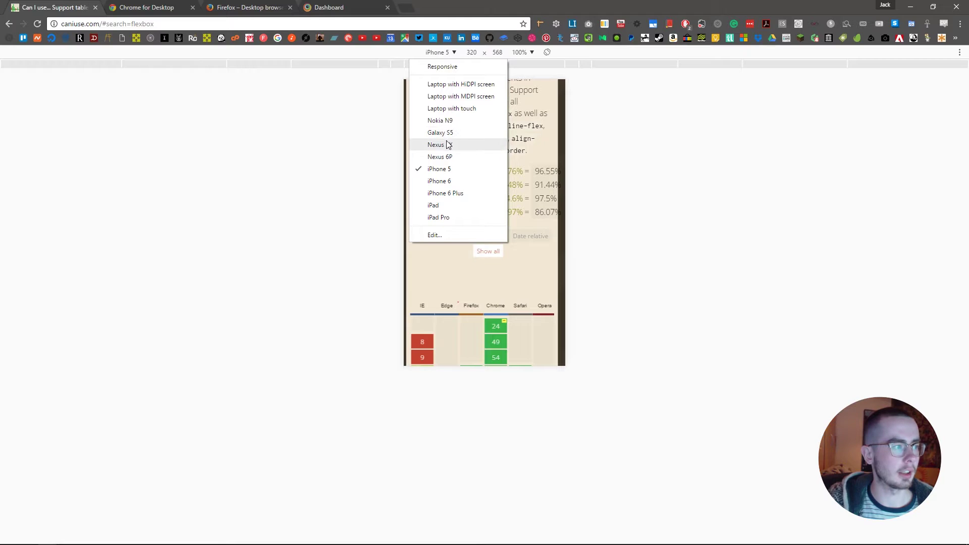
Emulate the flexbox page on a Nokia N9 and scroll through it.
{"action": "left_click", "coordinate": [451, 121]}
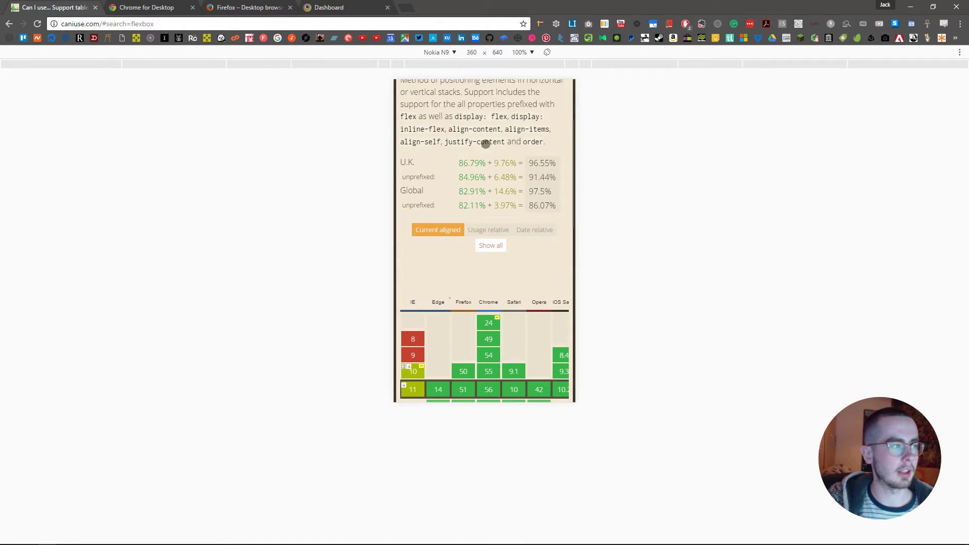
{"action": "scroll", "coordinate": [486, 144], "scroll_direction": "up", "scroll_amount": 5}
{"action": "scroll", "coordinate": [506, 298], "scroll_direction": "down", "scroll_amount": 7}
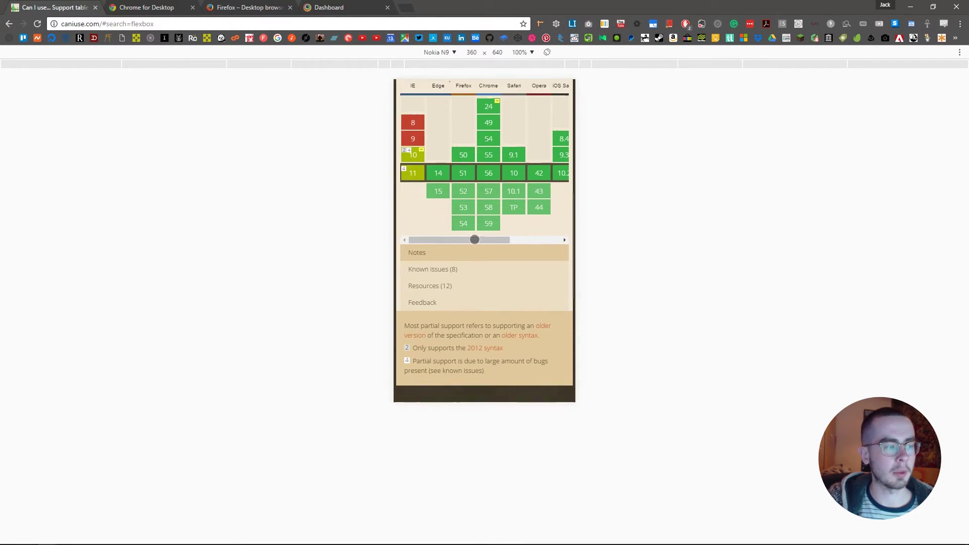
{"action": "scroll", "coordinate": [475, 239], "scroll_direction": "down", "scroll_amount": 5}
Rotate the Nokia N9 view to landscape and bring the header back, then go to the BrowserStack tab.
{"action": "left_click", "coordinate": [547, 52]}
{"action": "scroll", "coordinate": [482, 212], "scroll_direction": "up", "scroll_amount": 5}
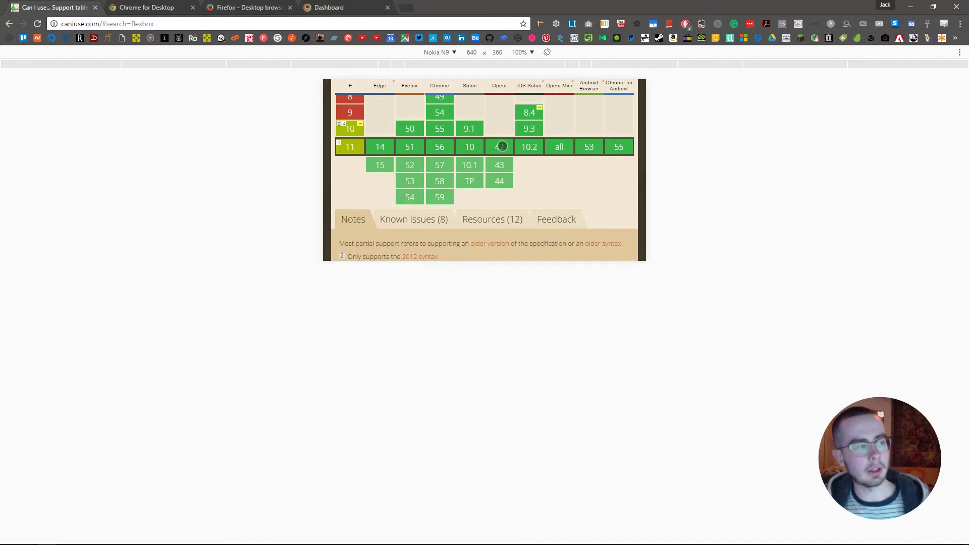
{"action": "left_click_drag", "start_coordinate": [508, 141], "coordinate": [515, 418]}
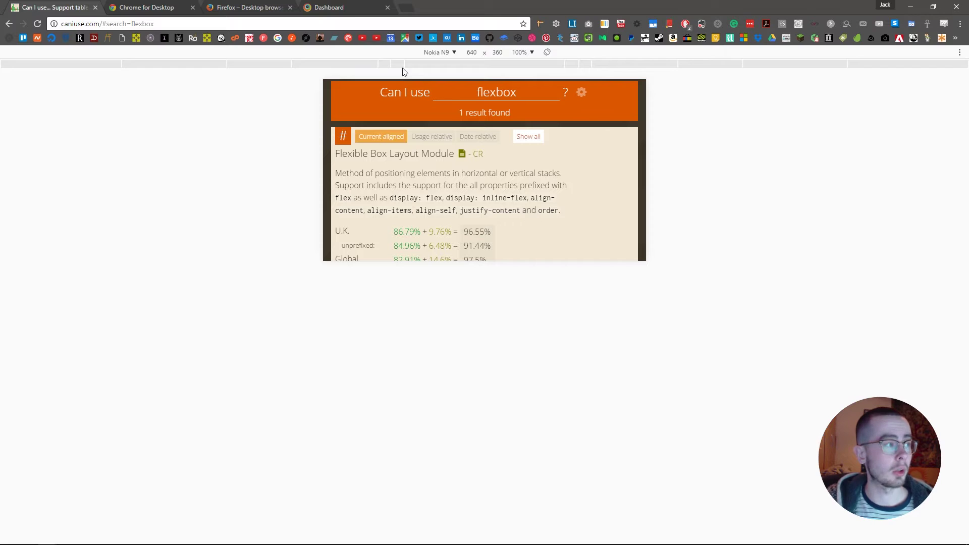
{"action": "left_click", "coordinate": [347, 8]}
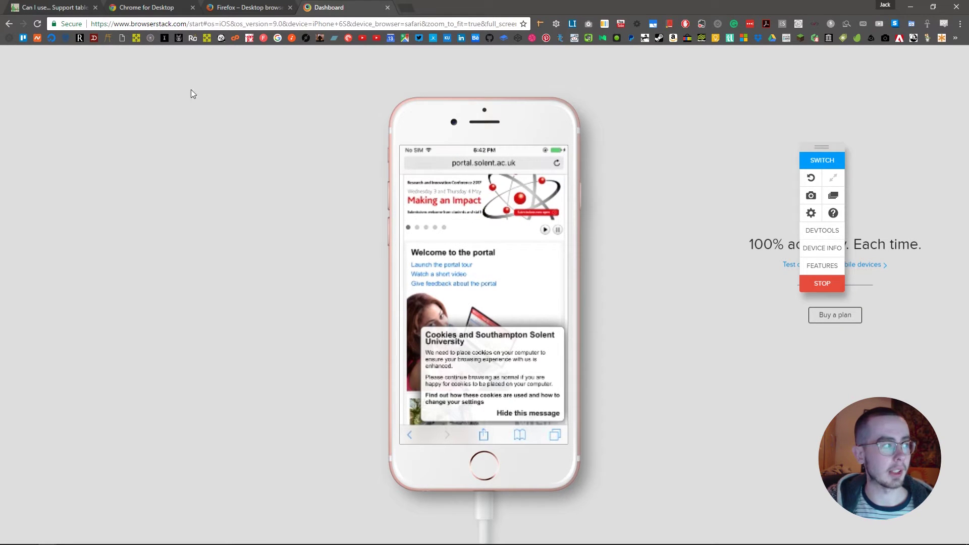
Switch back to the 'Can I use... Support tables' tab showing the 640 × 360 Nokia N9 view.
{"action": "left_click", "coordinate": [60, 6]}
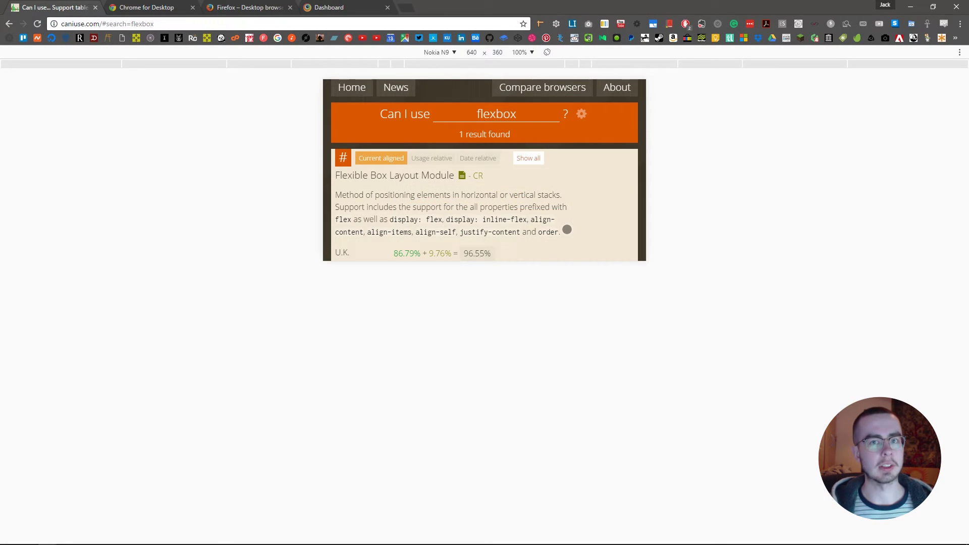